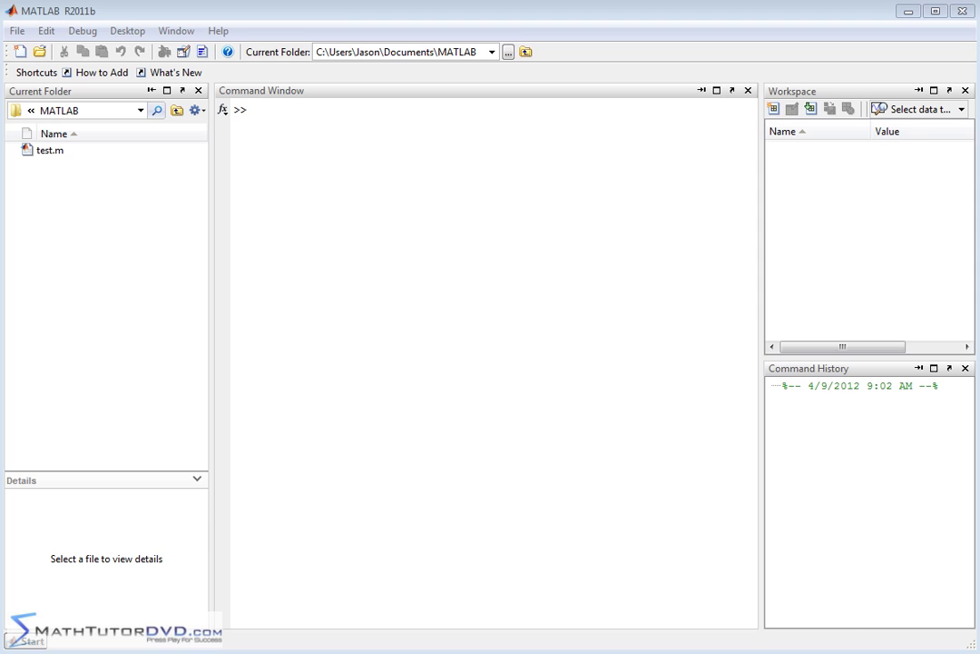
Run syms x in the Command Window to make x a symbolic variable.
left_click(341, 16)
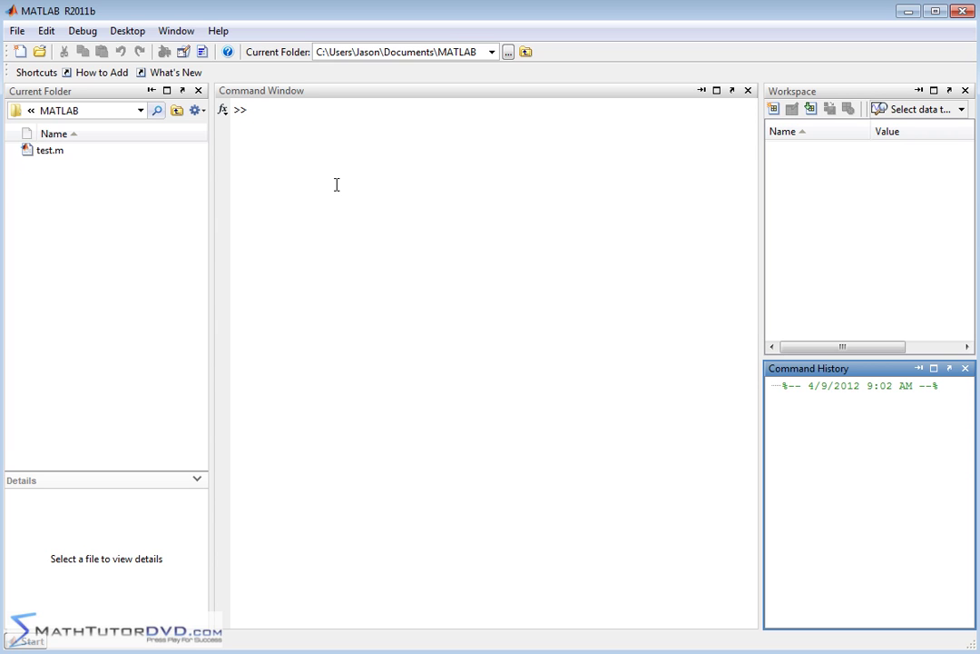
left_click(330, 130)
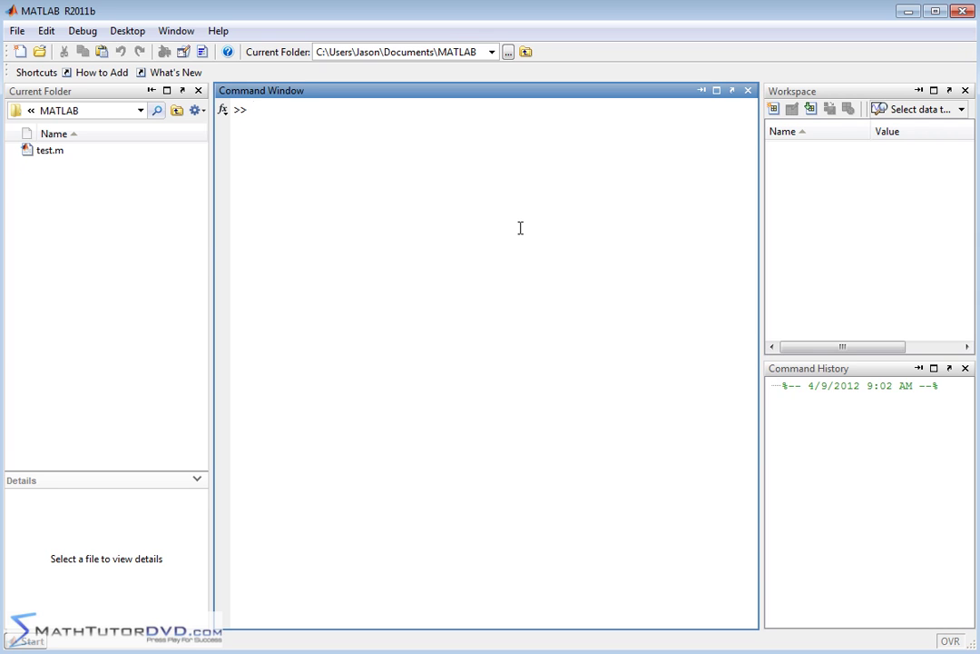
type("syms x")
key("Return")
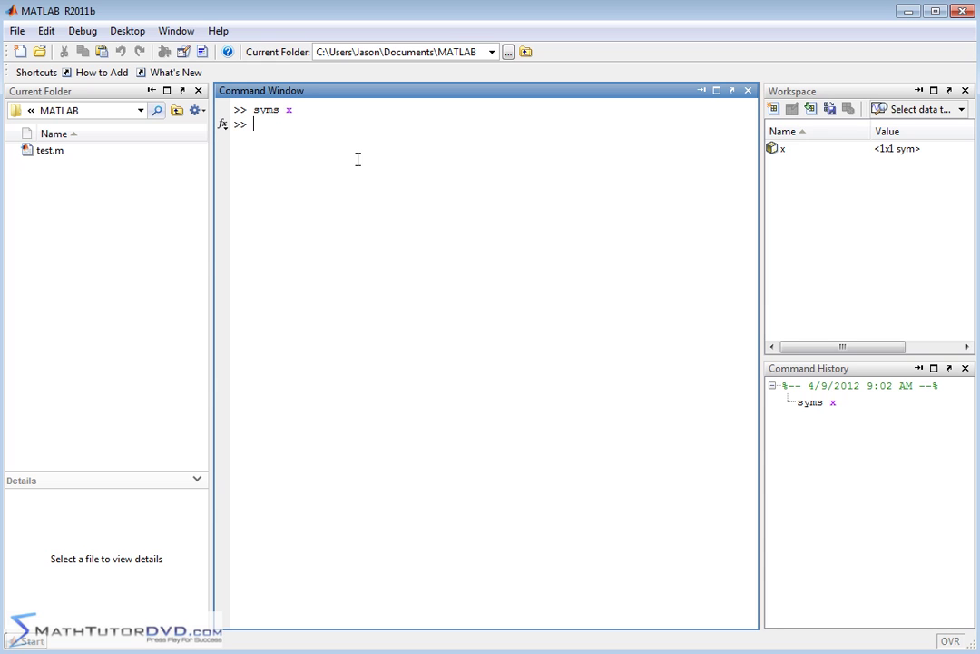
Run solve('x+3=2',x) and get ans = -1.
type("solve")
type("('")
type("x+3")
type("=2'")
type(",x)")
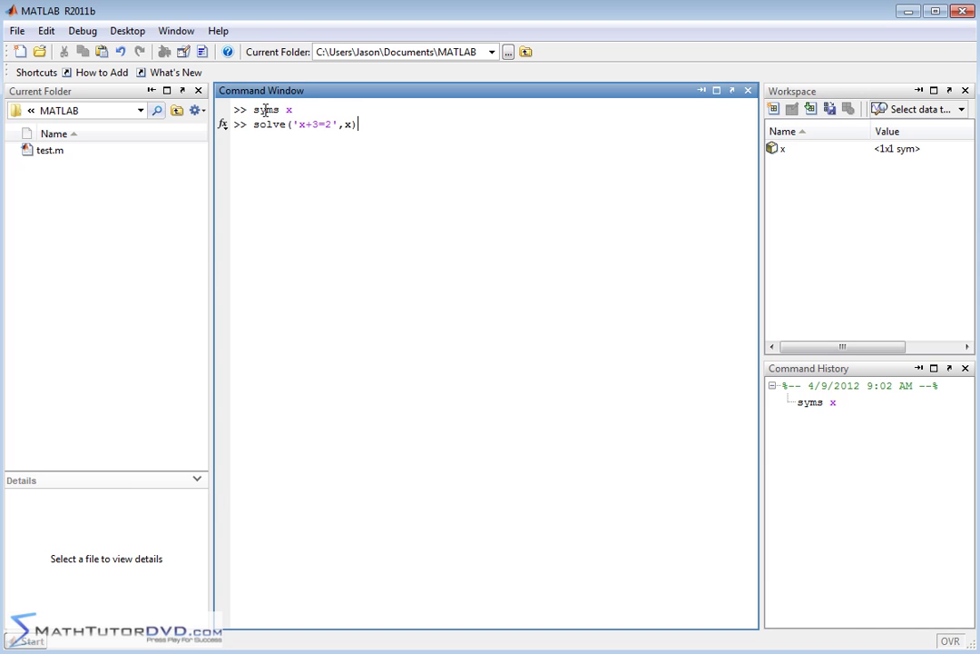
left_click(372, 125)
key("Return")
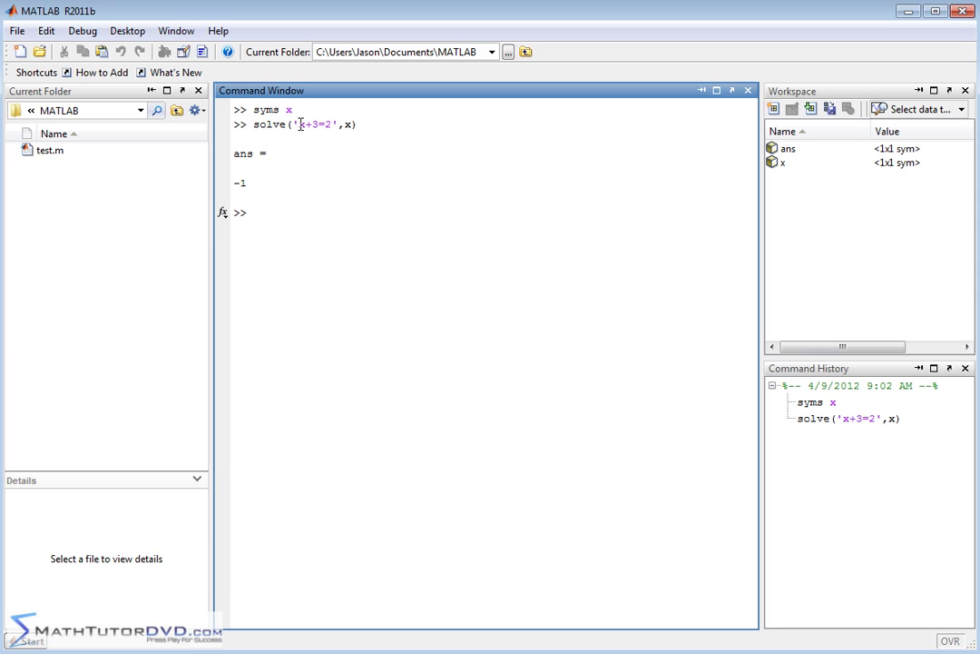
left_click_drag(299, 124, 333, 126)
left_click(326, 124)
Edit the recalled command to solve('y+3=2',y) and run it, producing an undefined-variable error.
key("Up")
key("Left")
key("Left")
key("Left")
key("Left")
key("Left")
key("Left")
key("Left")
key("Left")
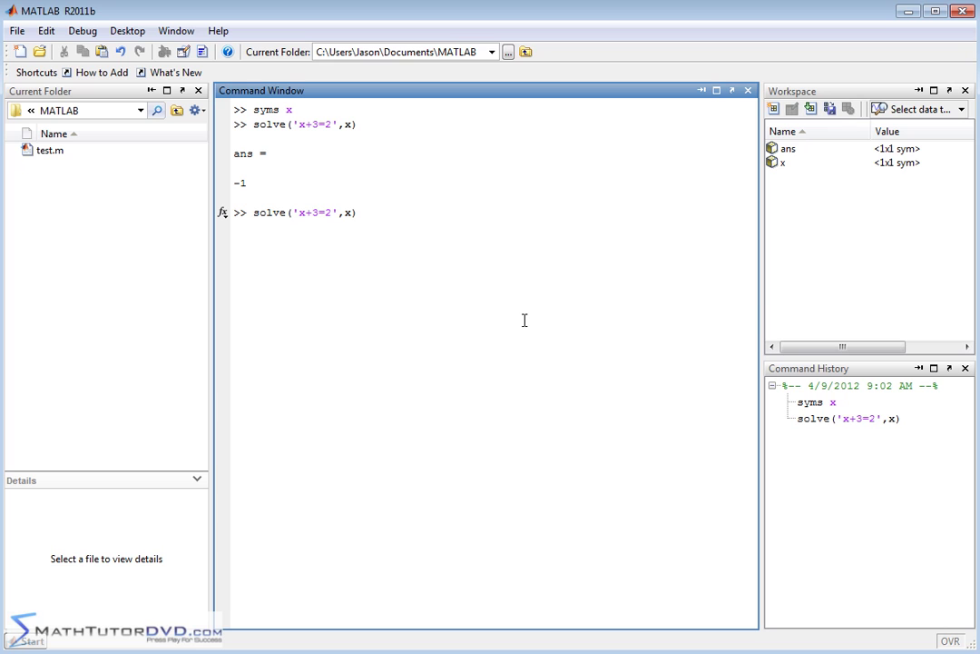
key("BackSpace")
type("y")
key("Right")
key("Right")
key("Right")
key("BackSpace")
type("y")
key("Right")
key("Return")
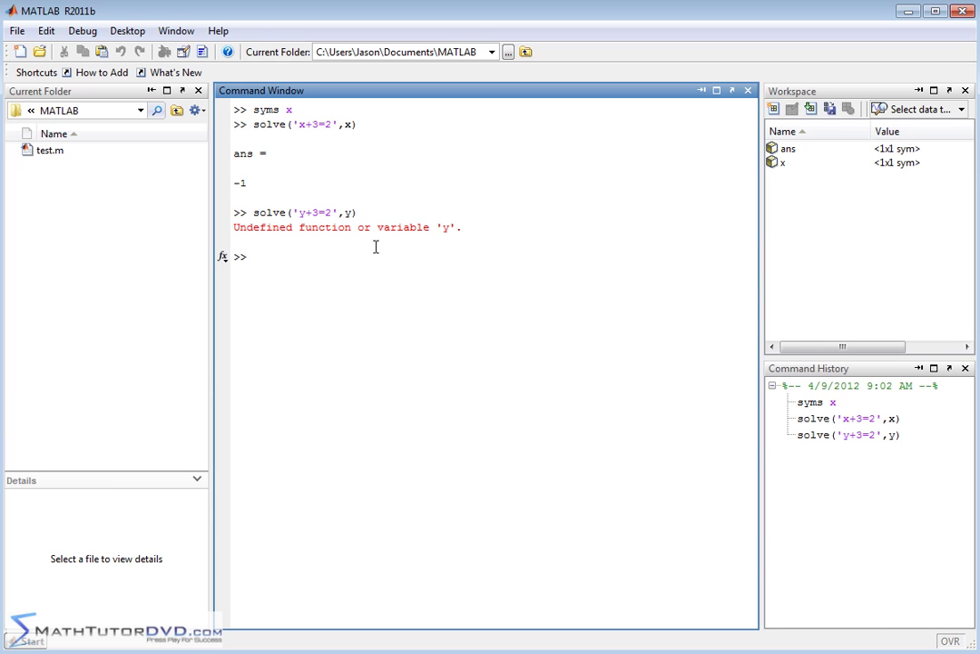
Declare y with syms y and rerun solve('y+3=2',y), getting -1.
type("syms y")
key("Return")
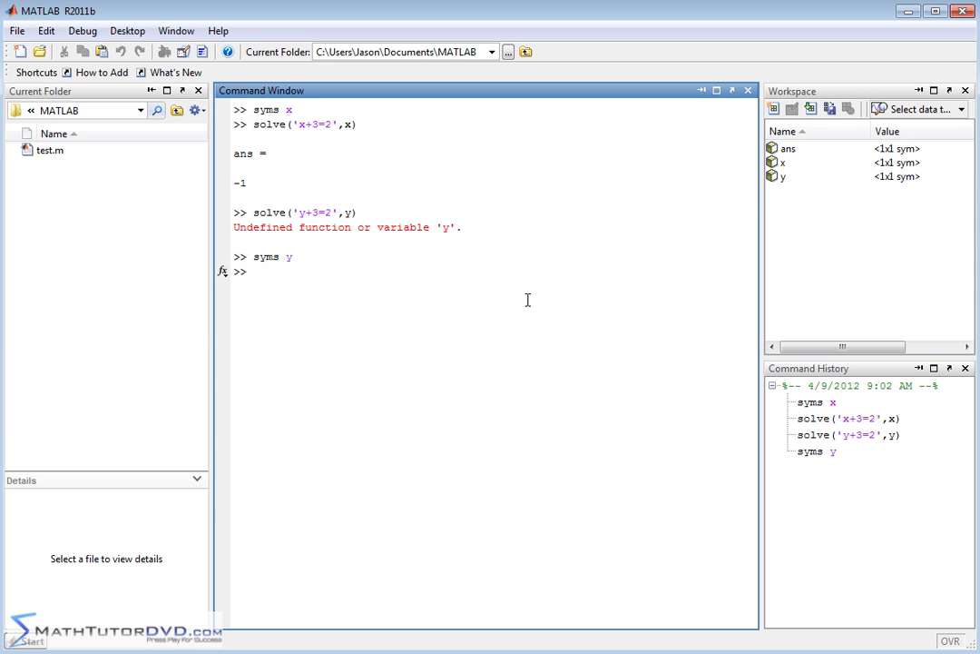
key("Up")
key("Up")
key("Return")
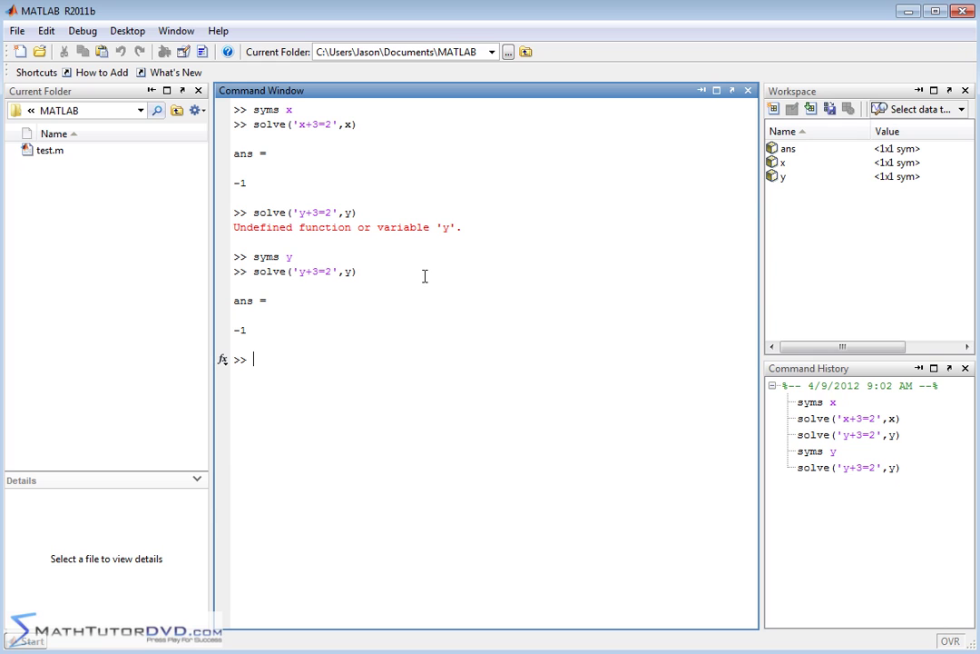
Edit the recalled command into solve('x^2+2*x-3=12',x), returning roots 3 and -5.
key("Up")
key("Left")
key("Left")
key("Left")
key("Left")
key("BackSpace")
key("BackSpace")
key("BackSpace")
key("BackSpace")
key("BackSpace")
type("x^2")
type("+2*x-3=12")
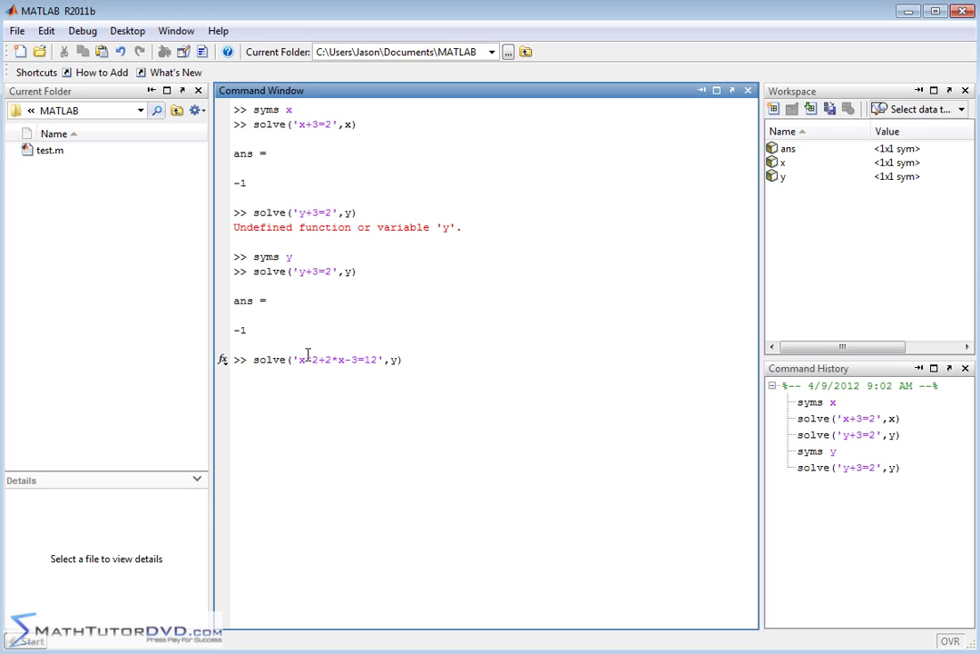
left_click_drag(294, 359, 378, 360)
left_click(363, 363)
left_click(358, 362)
left_click(397, 359)
key("BackSpace")
type("x")
key("Return")
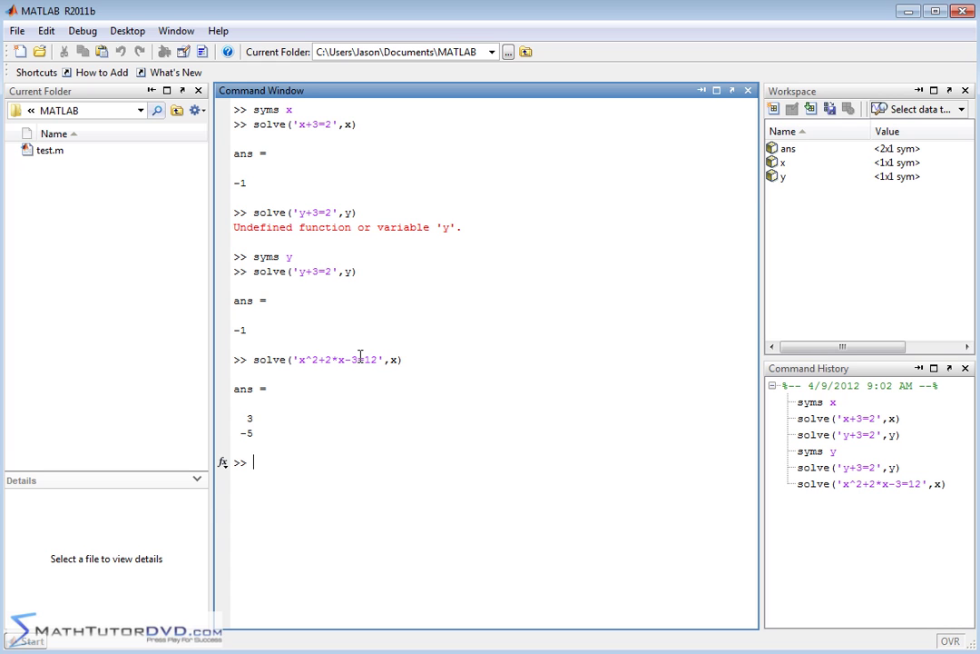
Change the right-hand side from 12 to 11 and re-solve, giving 15^(1/2) - 1 and -15^(1/2) - 1.
key("Up")
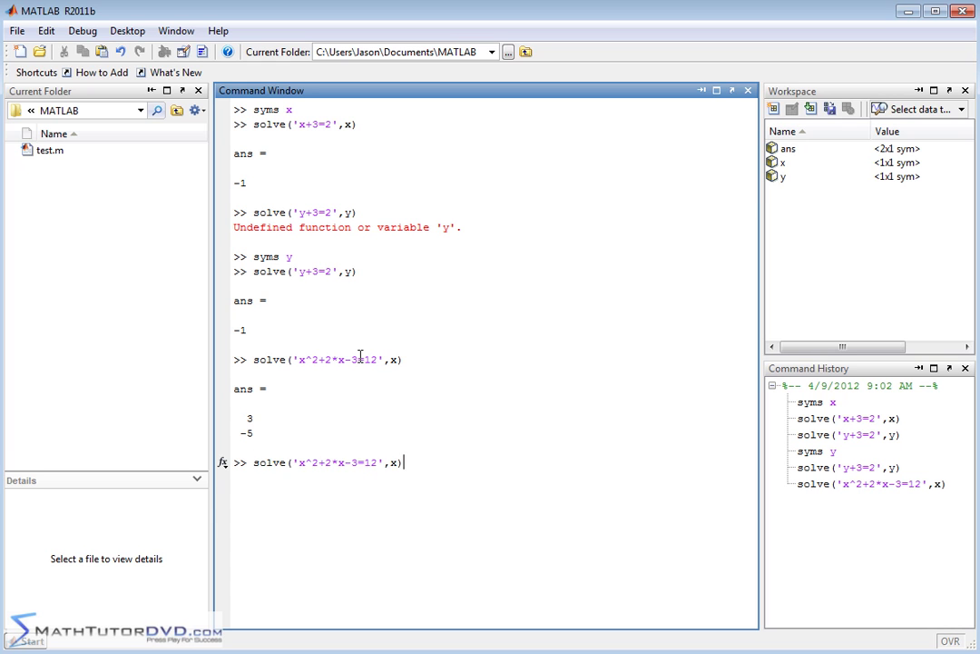
key("Left")
key("Left")
key("Left")
key("Left")
key("BackSpace")
type("1")
key("Return")
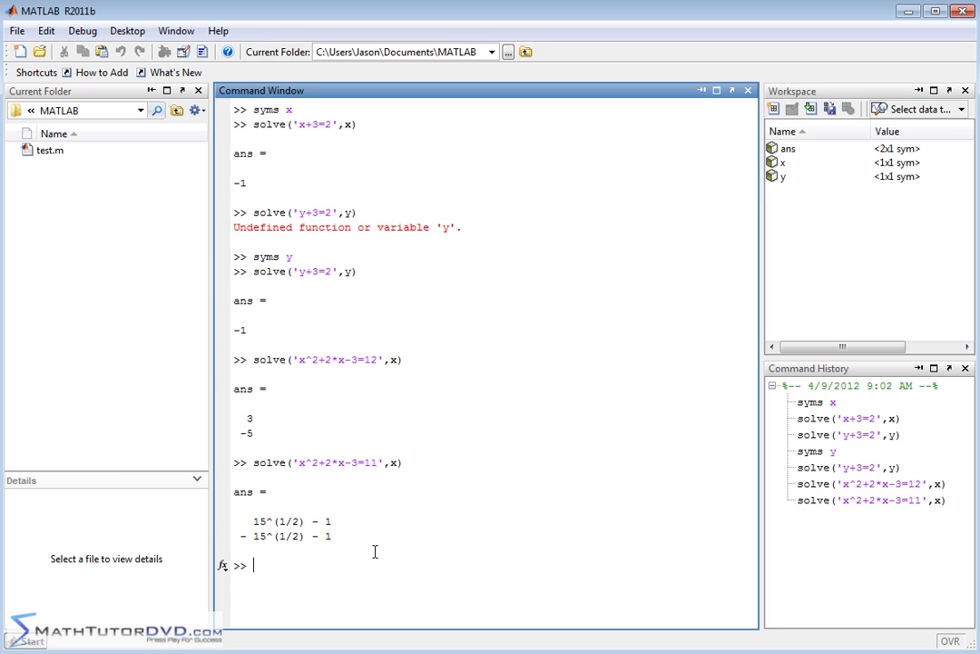
Run double(ans) to get the decimal roots 2.8730 and -4.8730.
type("double(ans)")
key("Return")
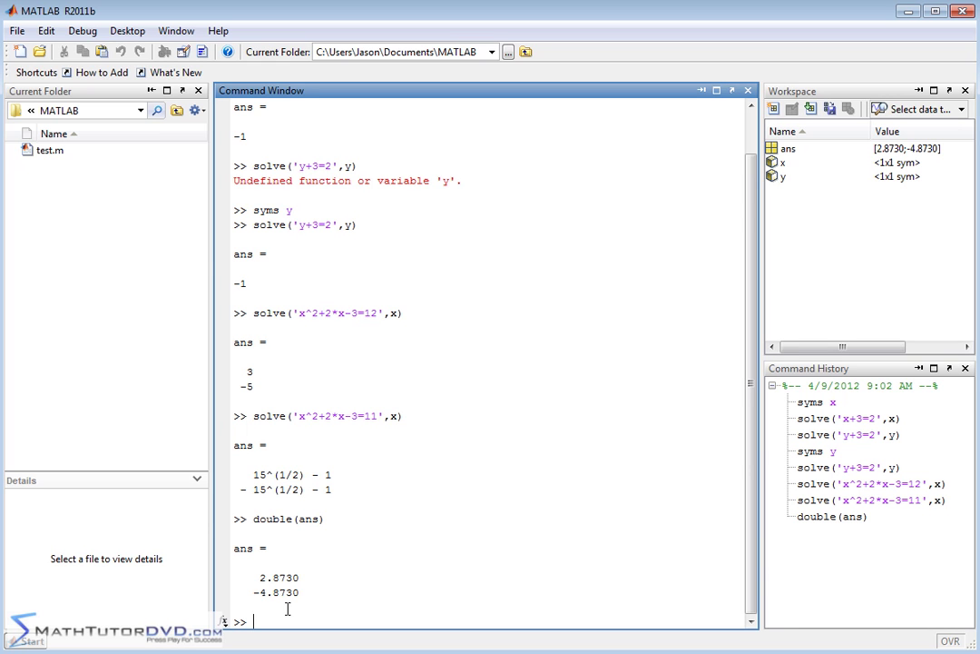
Run solve('sin(x)=3',x), returning asin(3) and pi - asin(3).
type("solve")
type("('")
type("sin(x)=3'")
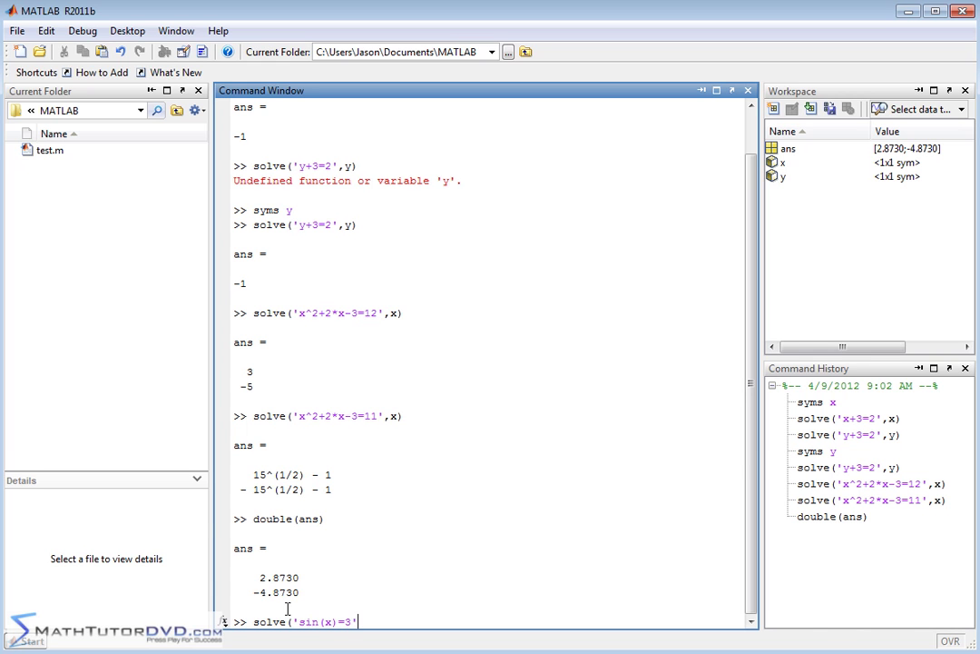
type(",x)")
key("Return")
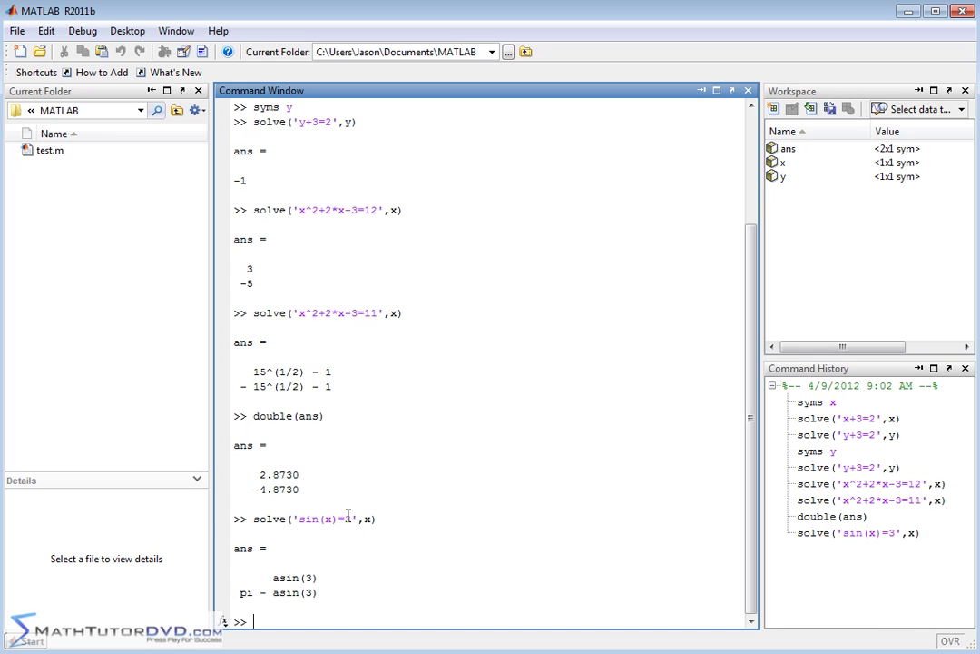
left_click_drag(269, 577, 325, 576)
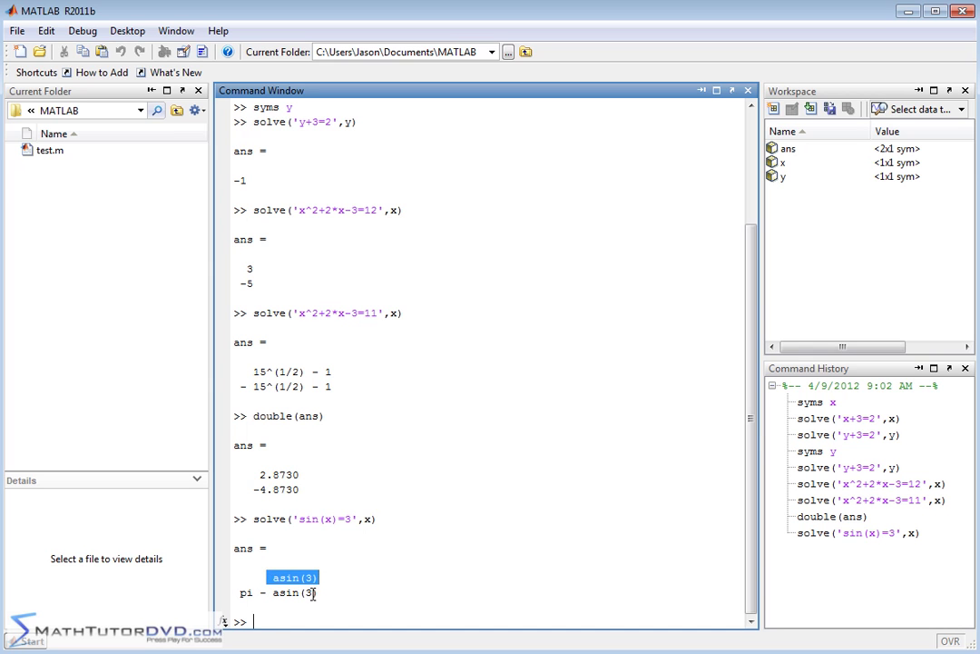
Convert those answers with double(ans) to complex values 1.5708 ± 1.7627i.
left_click(270, 621)
type("double(ans)")
key("Return")
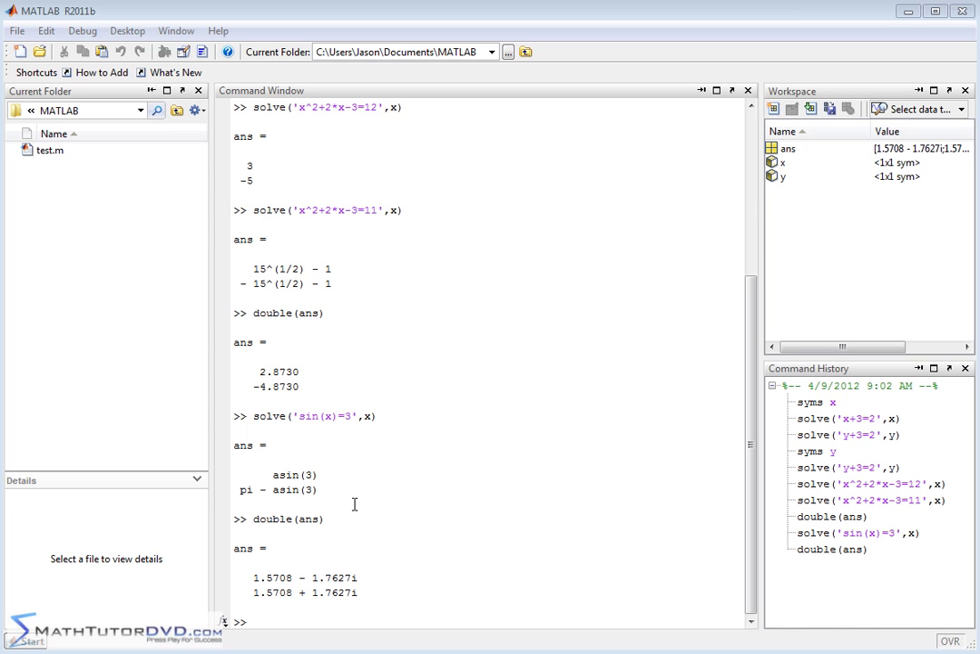
left_click_drag(299, 416, 345, 415)
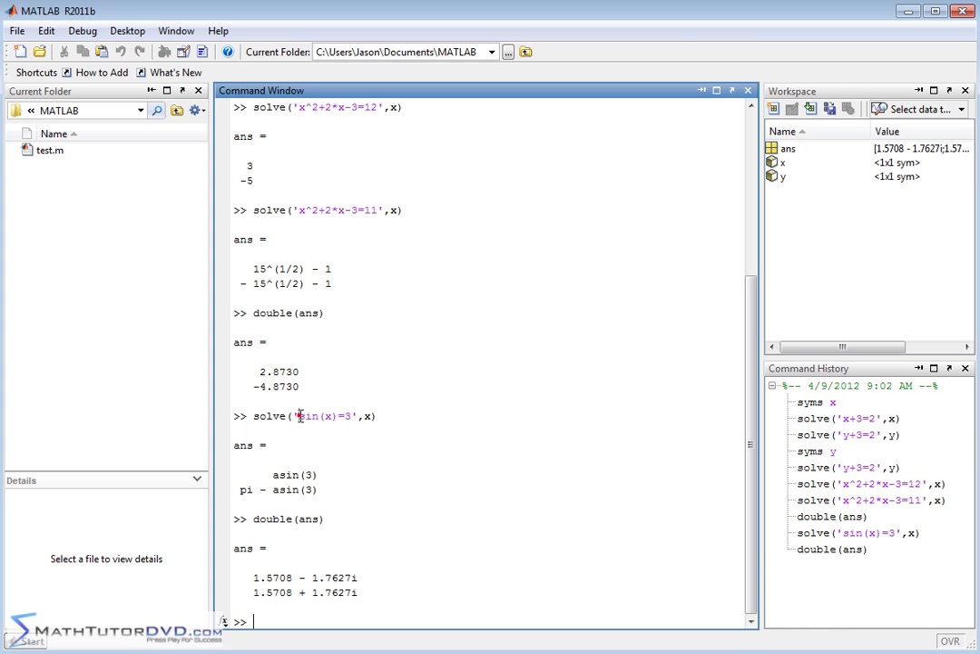
left_click(345, 416)
Change the recalled equation to sin(x)=1/2 and solve, getting pi/6 and (5*pi)/6.
key("Up")
key("Up")
key("Left")
key("Left")
key("Left")
key("BackSpace")
type("1/2")
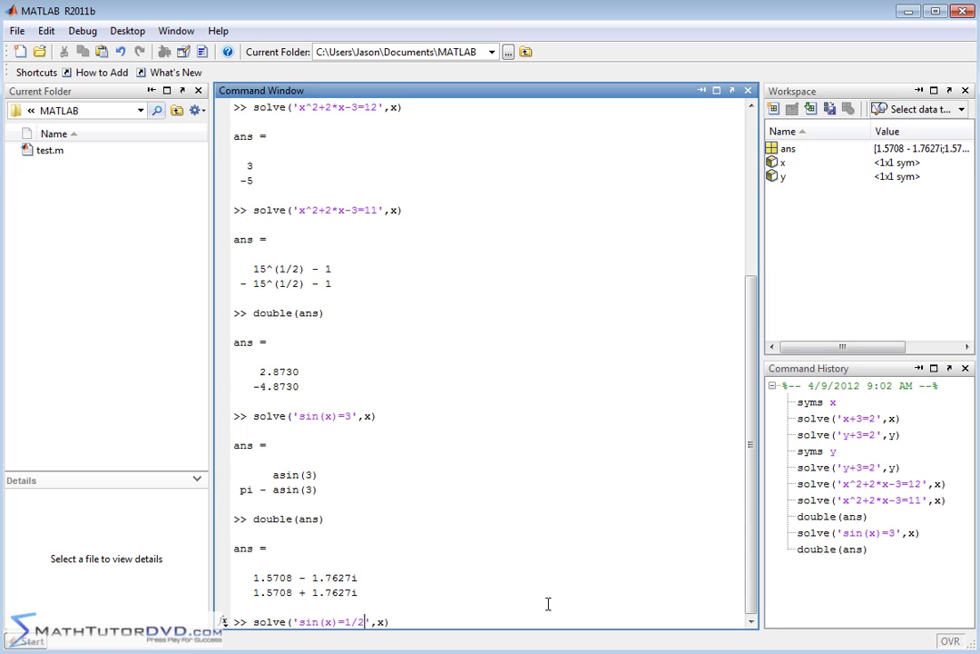
key("Return")
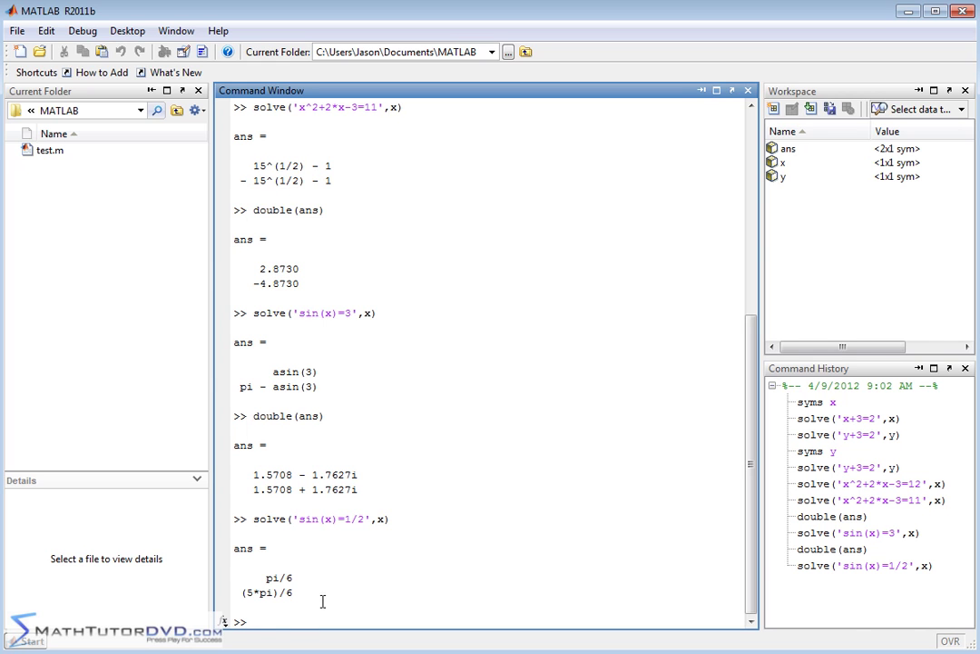
Convert the sin(x)=1/2 solutions with double(ans) to 0.5236 and 2.6180.
type("double(ans)")
key("Return")
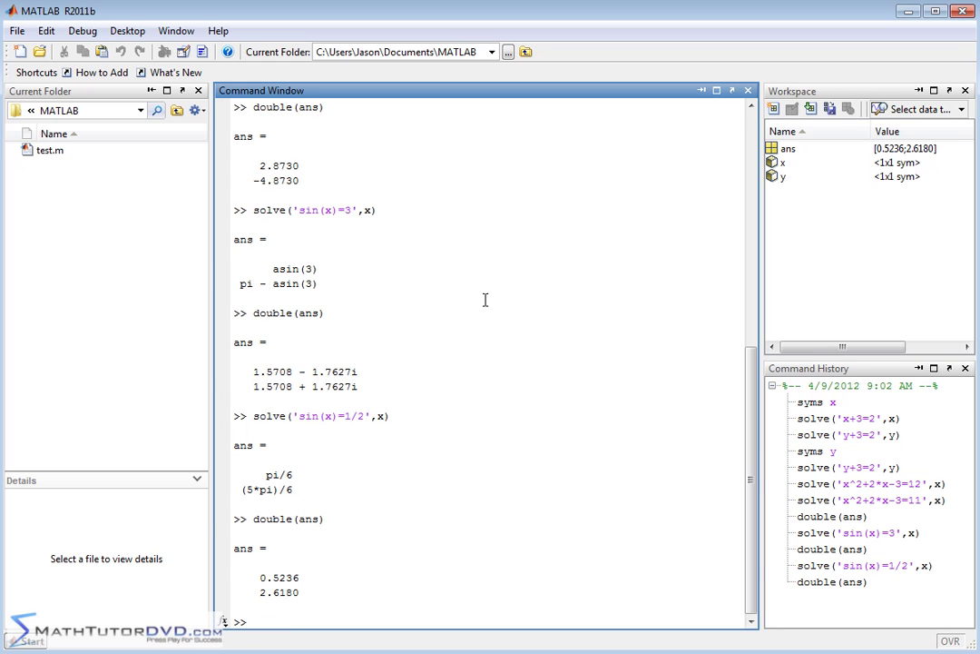
left_click_drag(301, 416, 363, 416)
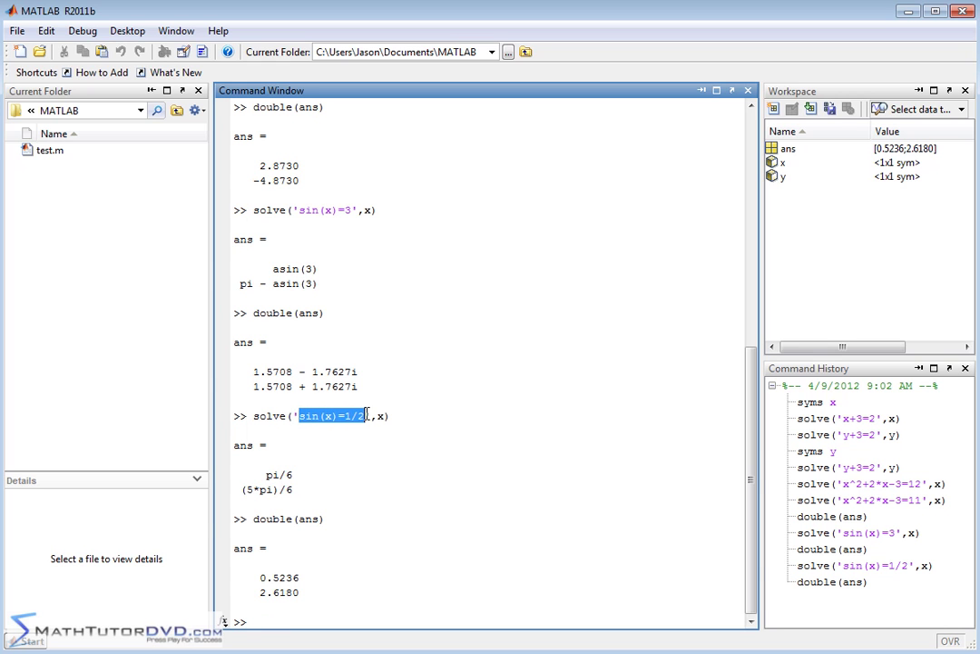
left_click(363, 416)
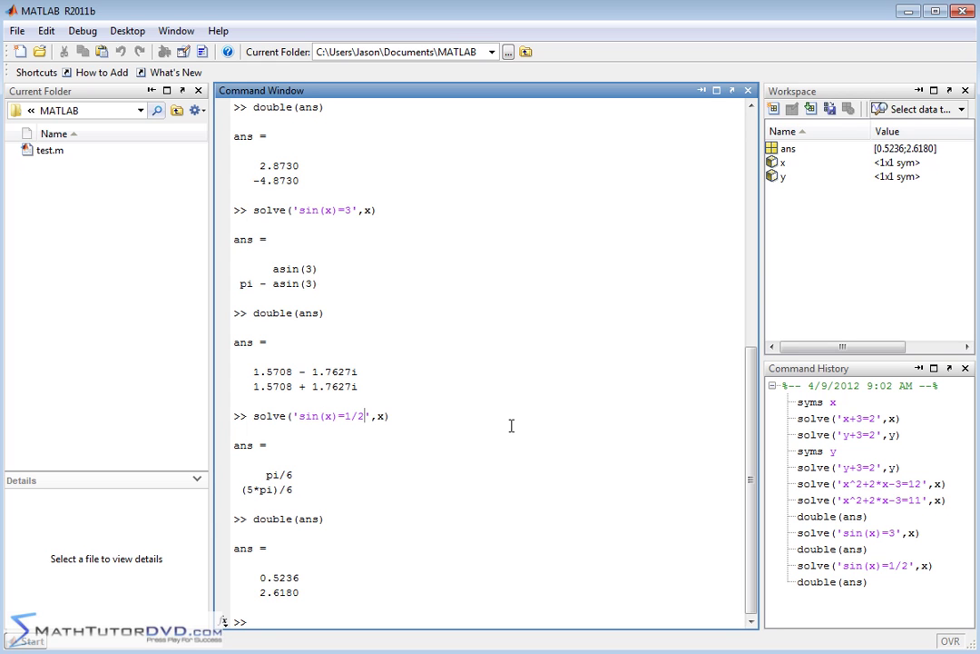
Declare z with syms z, then clear the Command Window with clc.
left_click(291, 621)
type("syms z")
key("Return")
type("clc")
key("Return")
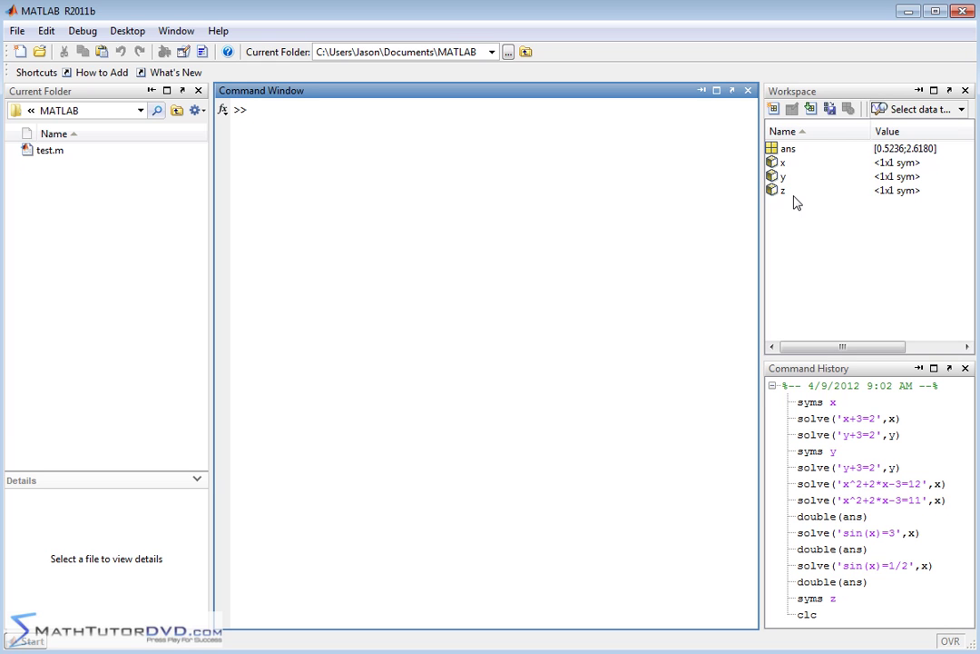
Run solve('x+2*y=-3*z',y), returning -x/2 - (3*z)/2.
type("solve")
type("(")
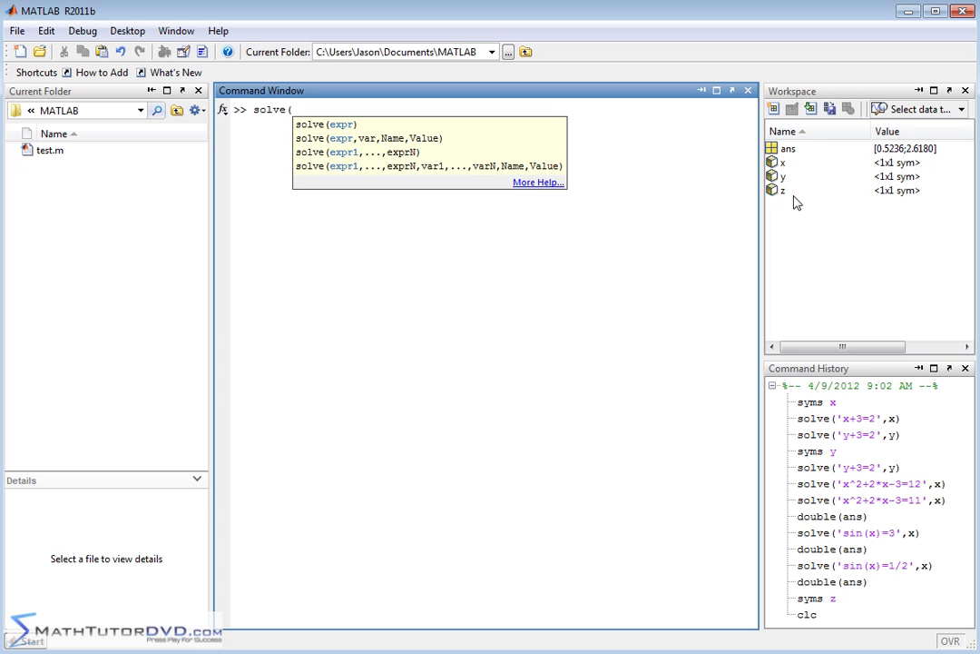
type("'")
type("x")
type("+2")
type("*y")
type("=-3*z")
type("')")
key("BackSpace")
key("BackSpace")
type("',")
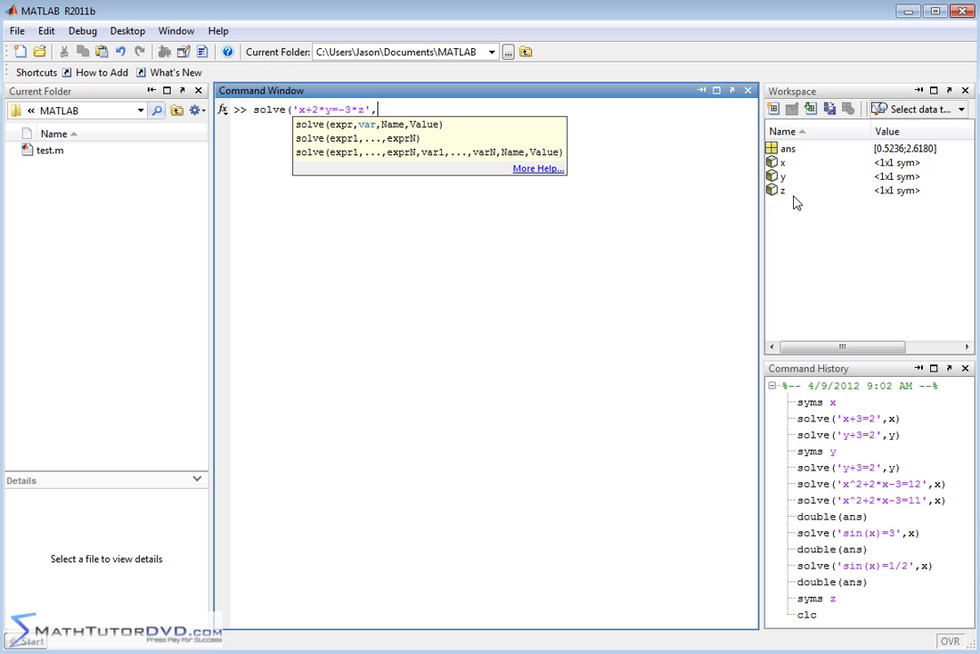
type("y)")
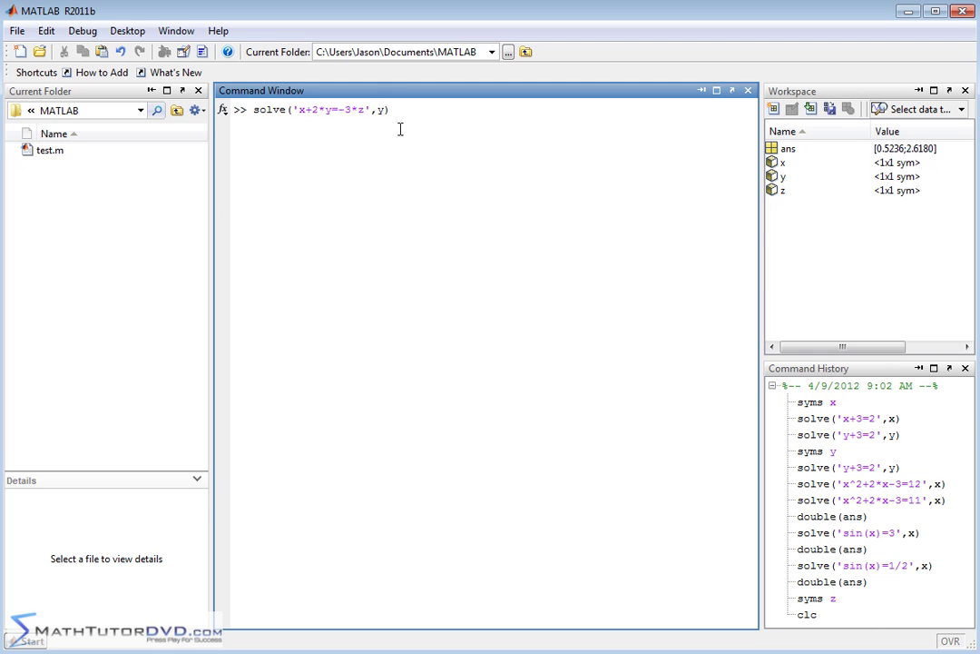
key("Return")
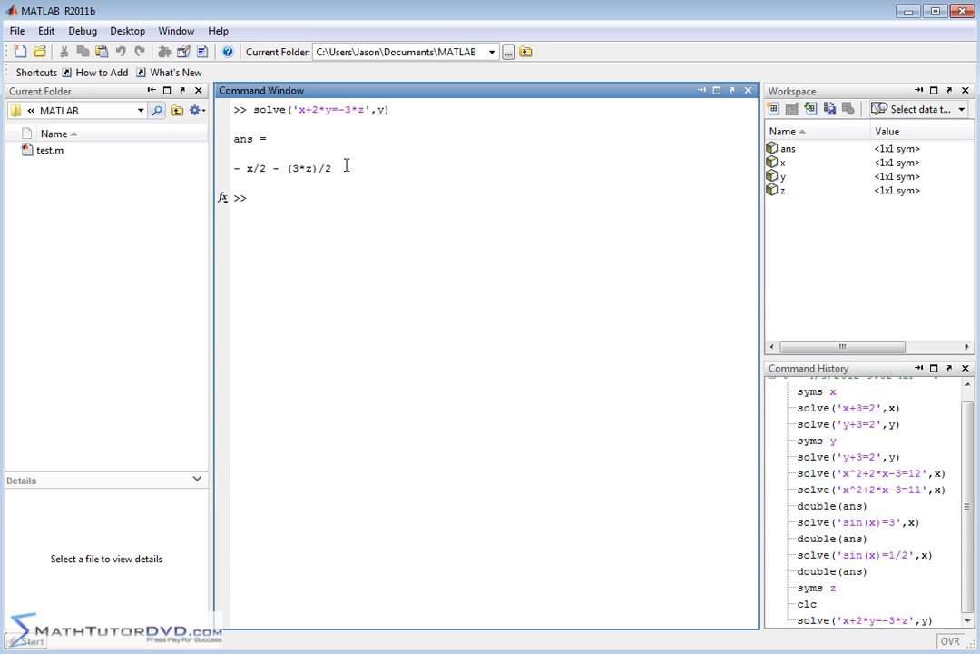
Point out the y solution, then pretty(ans) shows it as stacked fractions -x/2 - 3z/2.
left_click_drag(344, 166, 253, 172)
left_click(260, 168)
left_click(300, 197)
type("pretty(ans)")
key("Return")
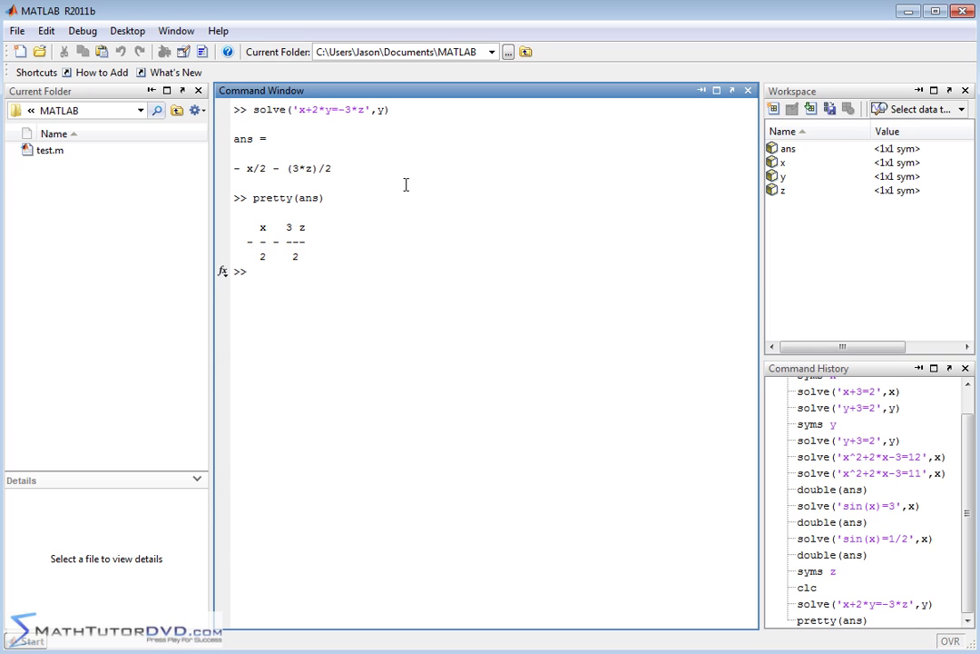
Solve x+2*y=-3*z for x, giving -2*y - 3*z.
key("Up")
key("Up")
key("Left")
key("BackSpace")
type("x")
key("Return")
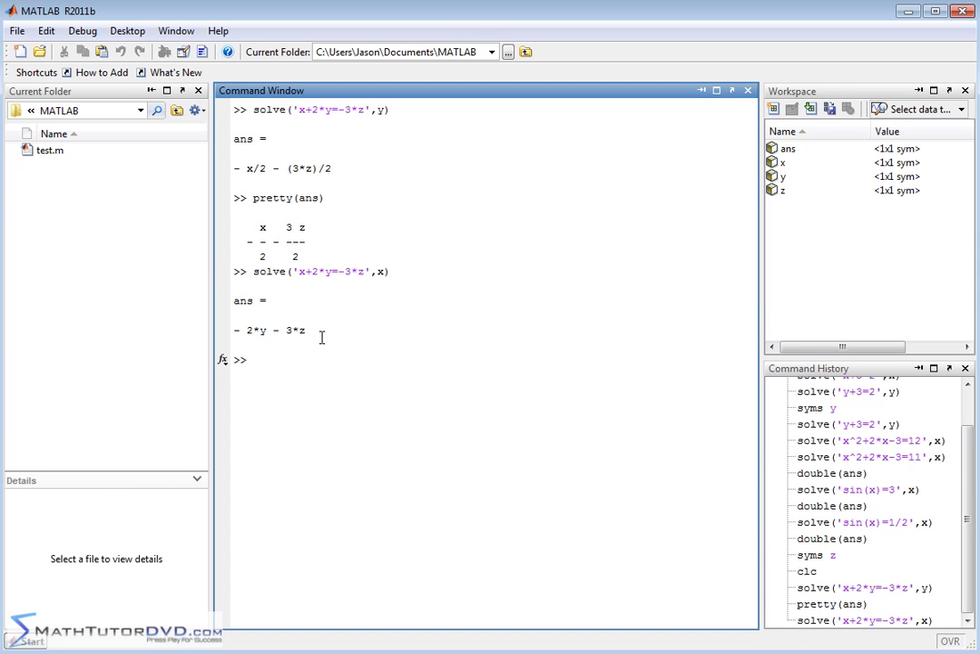
Solve the same equation for z, giving -x/3 - (2*y)/3.
key("Up")
key("BackSpace")
type("z")
key("Return")
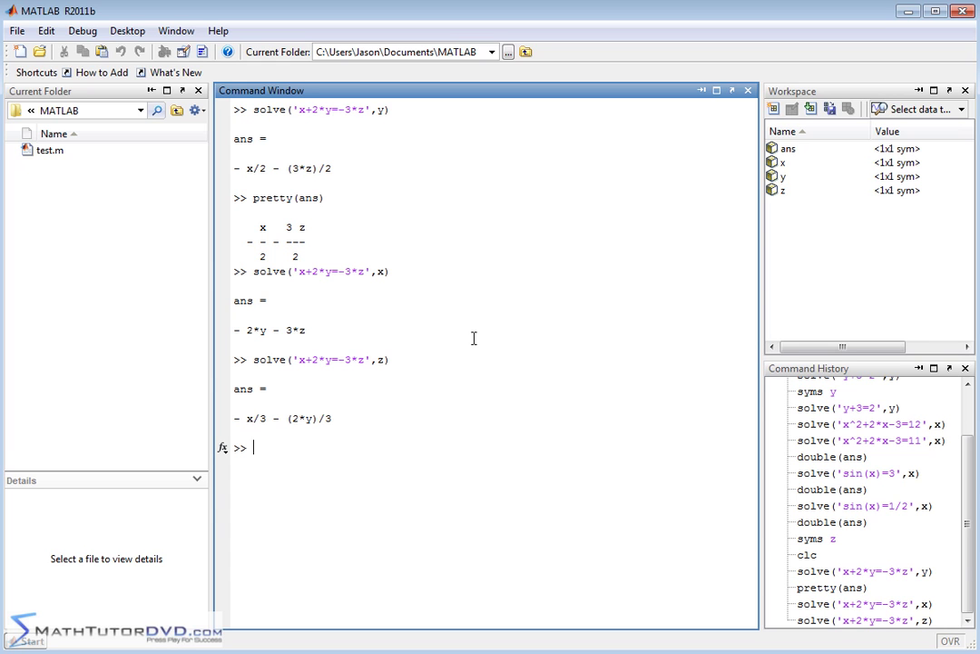
Run solve('sin(x)+exp(z)=3*y',y), fixing the + typo, to get exp(z)/3 + sin(x)/3.
type("solve('sin(x)+exp(z)")
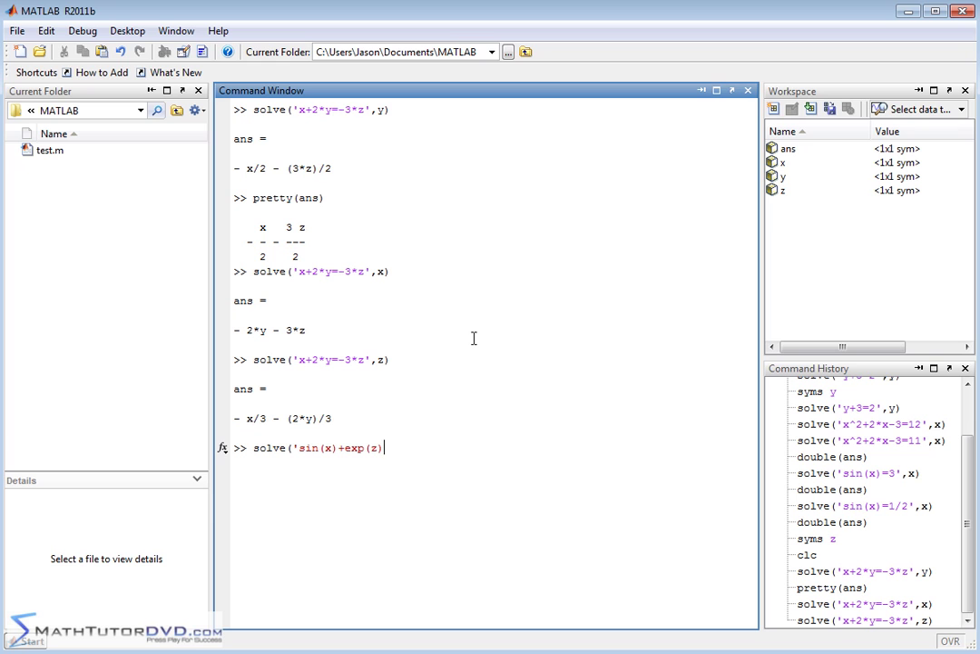
type("+")
type("3*y")
key("BackSpace")
key("BackSpace")
key("BackSpace")
key("BackSpace")
type("=")
type("3*y'")
type(",y)")
key("Return")
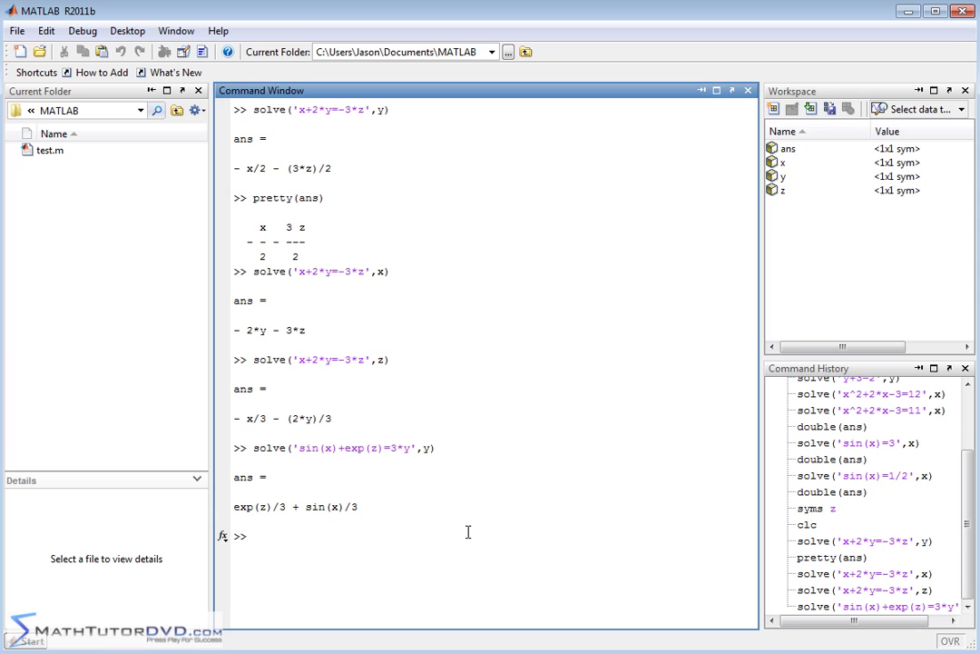
Re-run the recalled solve('sin(x)+exp(z)=3*y',...) command with x as the solve variable.
key("Up")
key("Left")
key("BackSpace")
type("x")
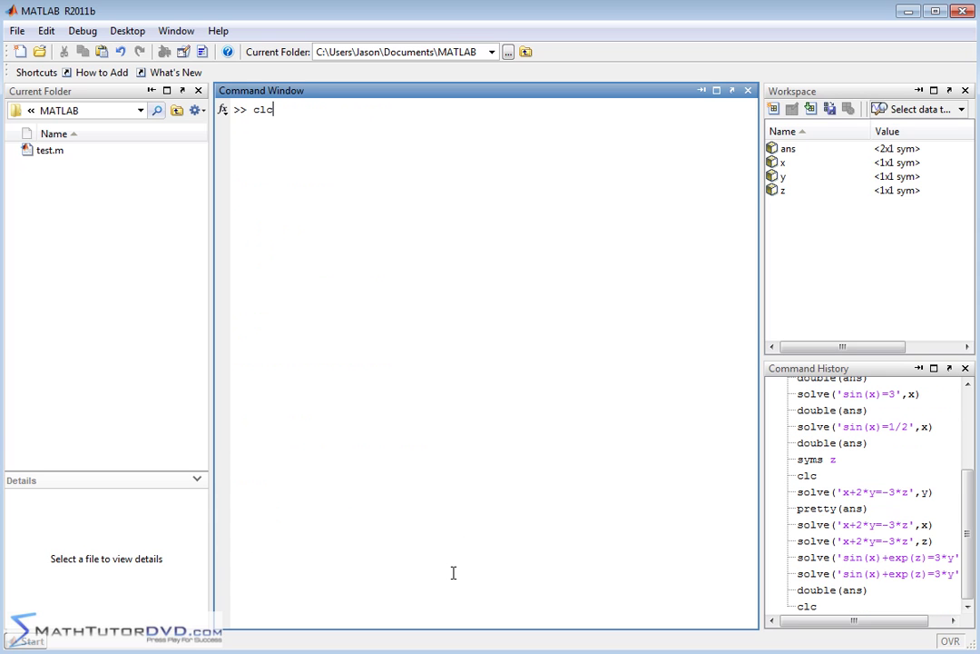
key("Up")
key("Up")
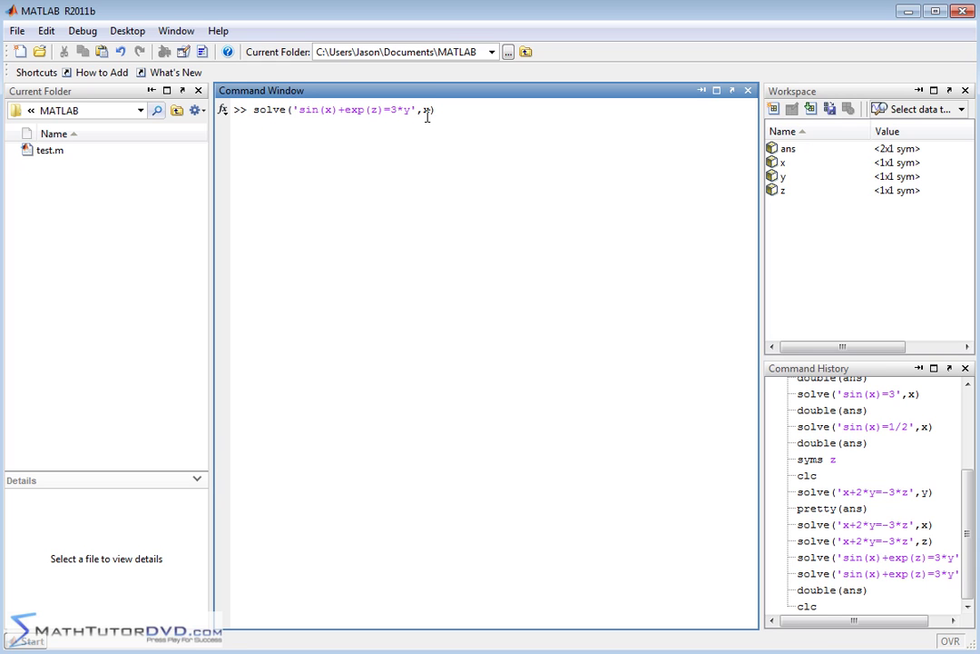
key("Left")
key("BackSpace")
type("x")
key("Return")
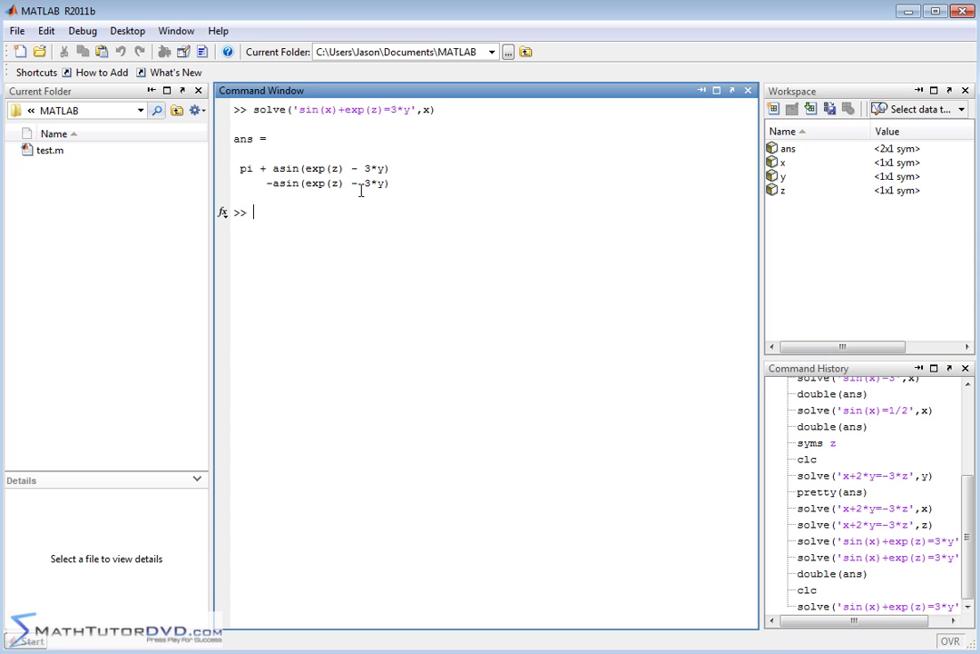
Highlight the two x solutions, pi + asin(exp(z) - 3*y) and -asin(exp(z) - 3*y).
left_click_drag(235, 168, 390, 169)
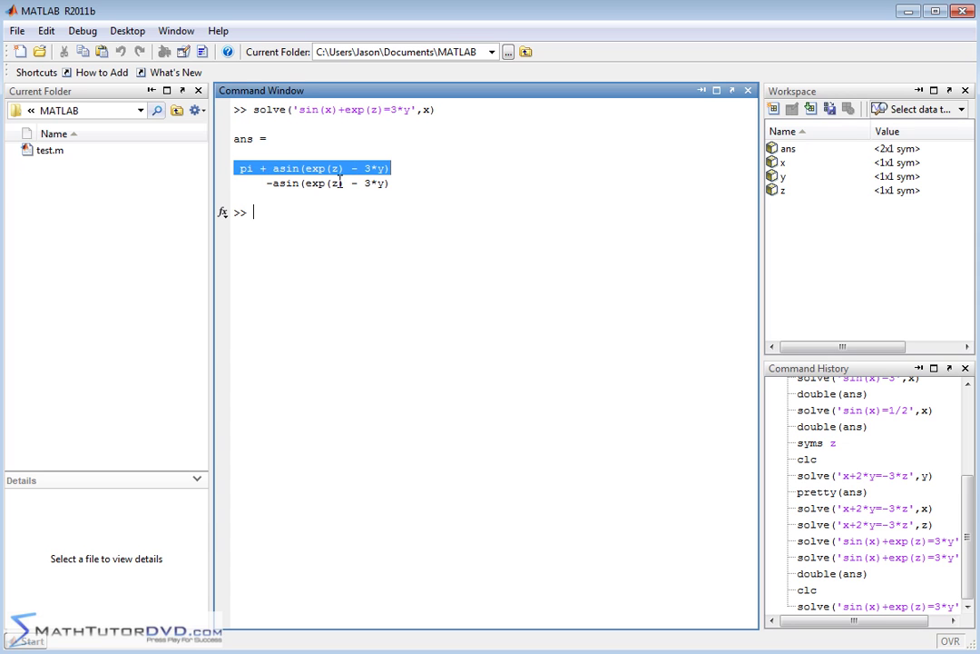
left_click_drag(267, 184, 390, 185)
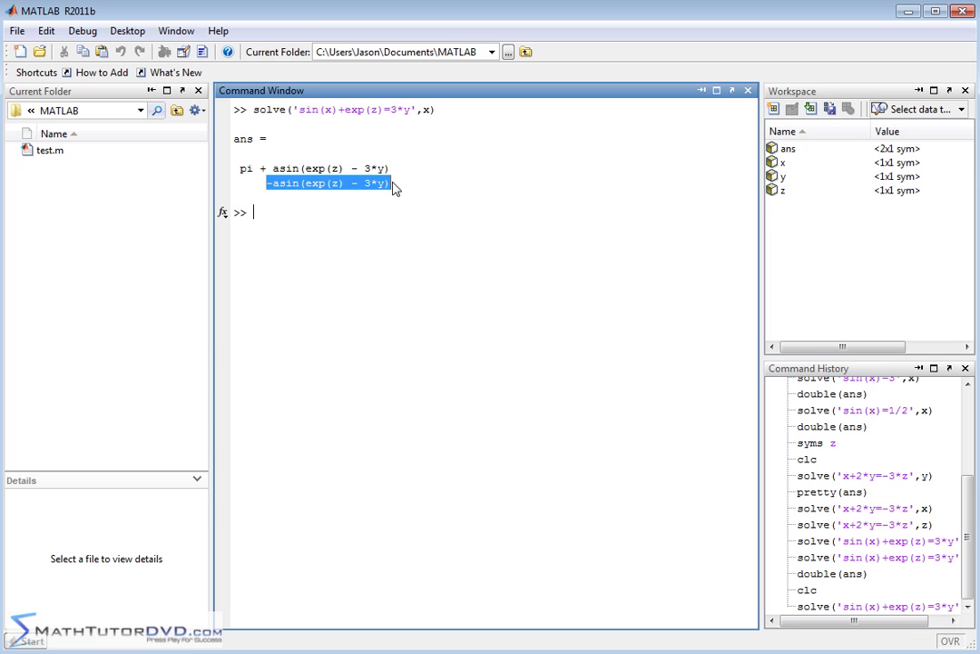
left_click(391, 185)
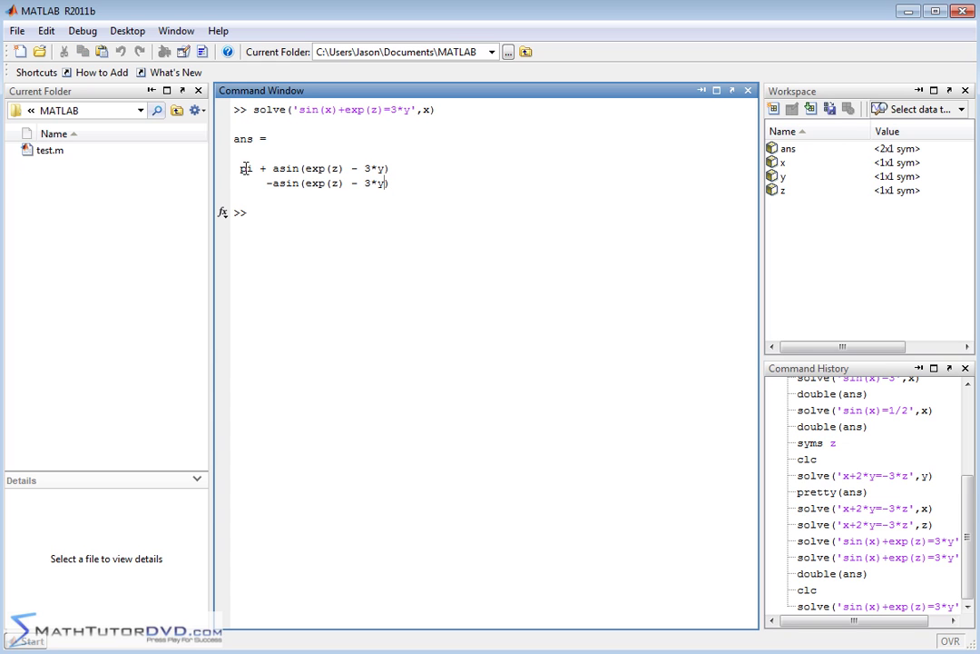
left_click(291, 261)
Re-run the solve with z as the variable, returning log(3*y - sin(x)).
key("Up")
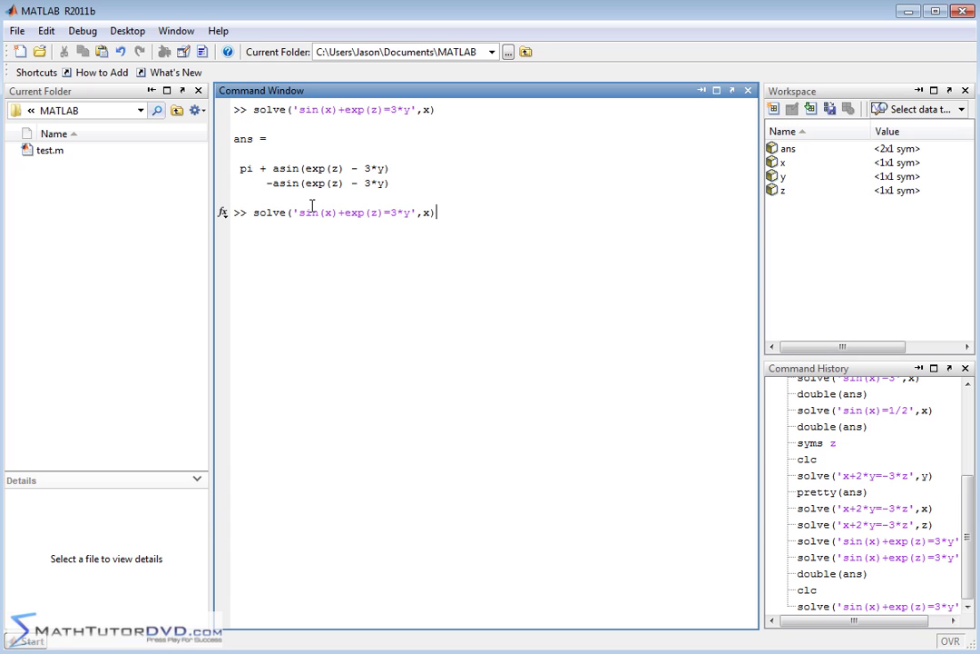
key("Left")
key("BackSpace")
type("z")
type(")")
key("Return")
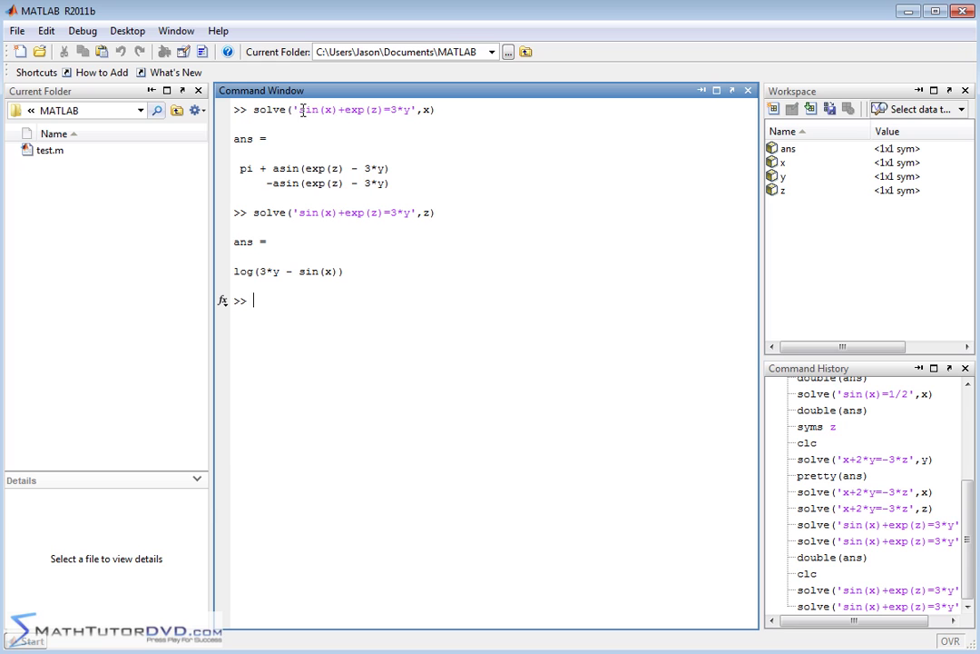
Highlight the equation sin(x)+exp(z)=3*y and the solve variable to explain them.
left_click_drag(293, 110, 413, 110)
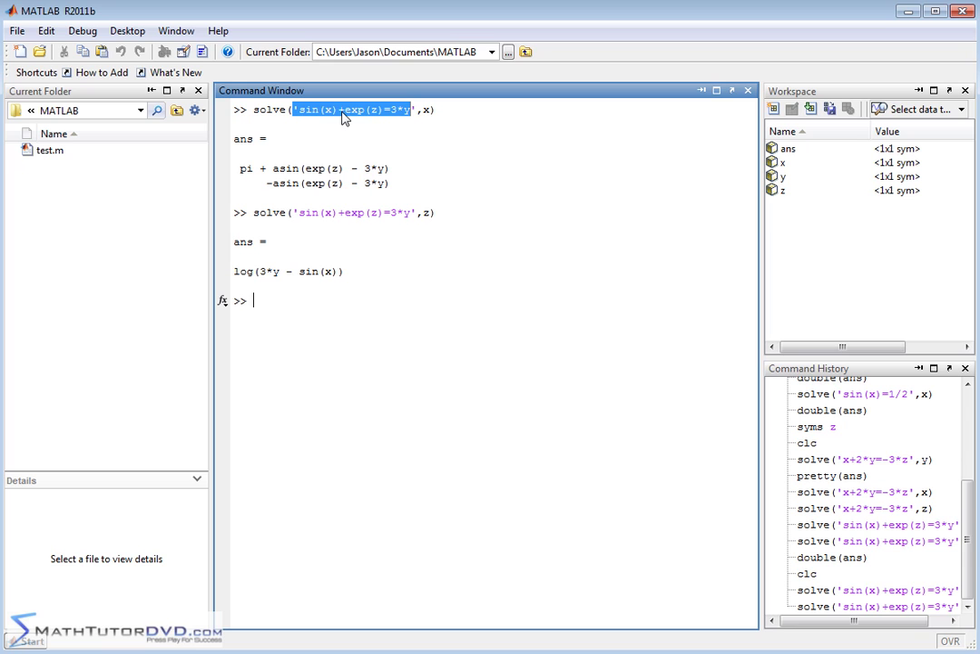
left_click(383, 106)
left_click(407, 109)
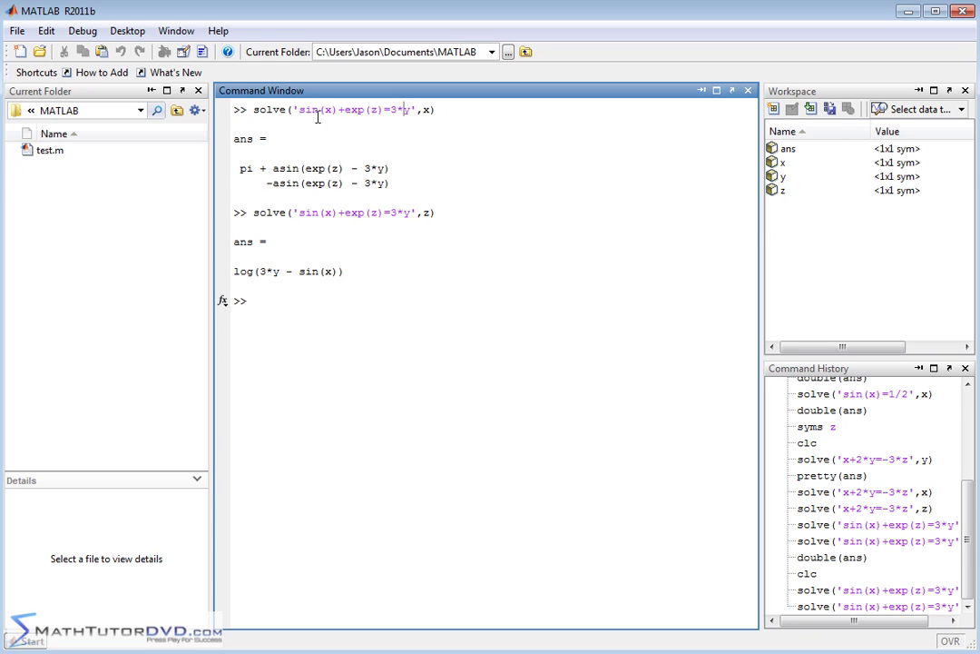
left_click(293, 110)
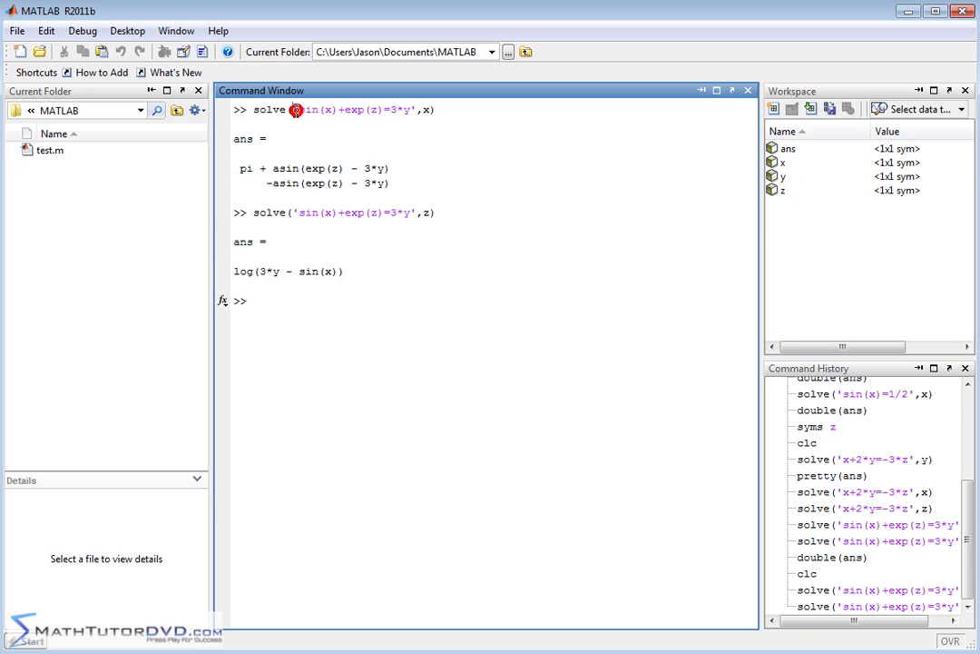
double_click(424, 110)
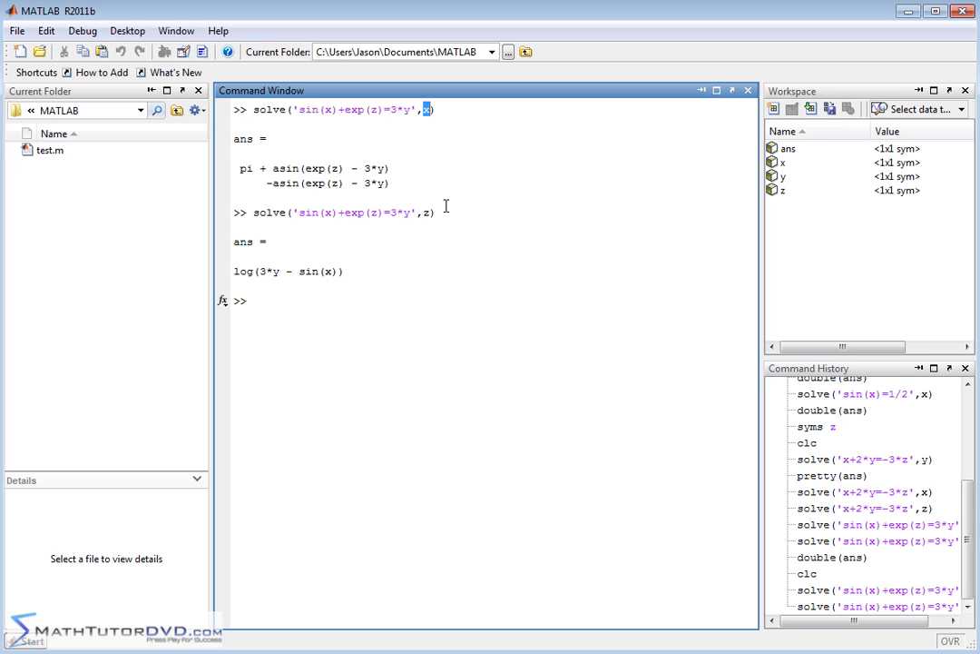